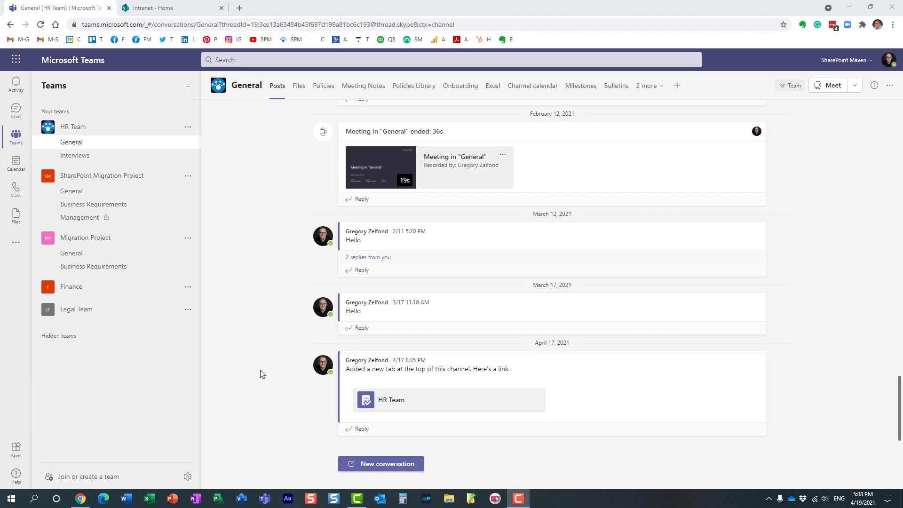
Step: Start creating a team, examine the channels and apps of the Manage a Project template, and close the preview
{"action": "left_click", "coordinate": [92, 478]}
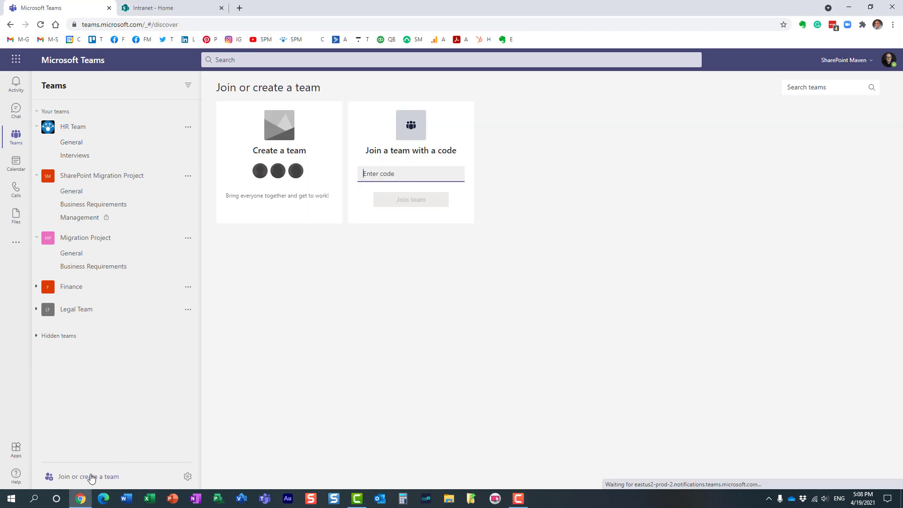
{"action": "left_click", "coordinate": [276, 202]}
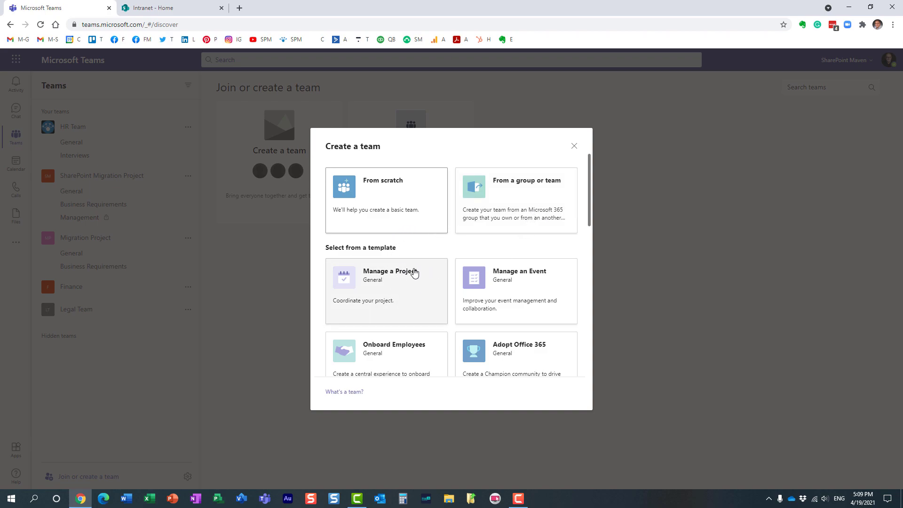
{"action": "mouse_move", "coordinate": [588, 218]}
{"action": "left_mouse_down"}
{"action": "mouse_move", "coordinate": [588, 355]}
{"action": "mouse_move", "coordinate": [585, 222]}
{"action": "left_mouse_up"}
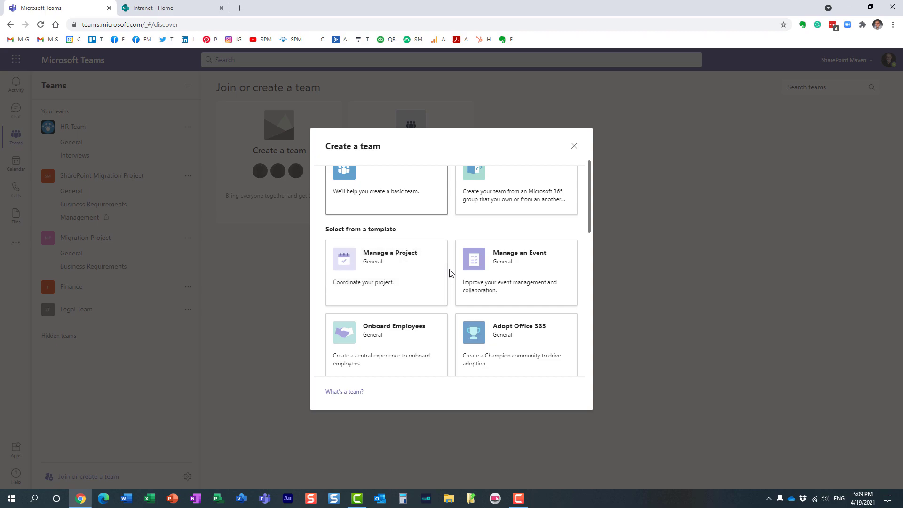
{"action": "left_click", "coordinate": [417, 268]}
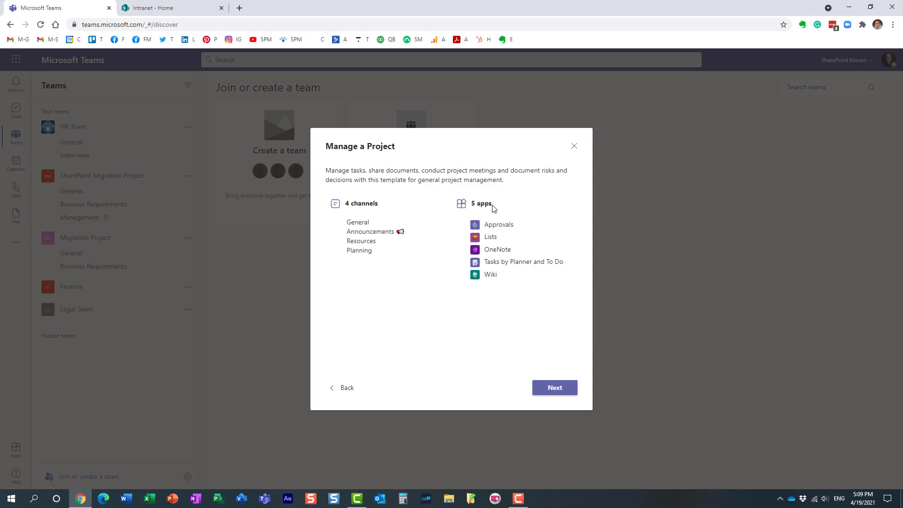
{"action": "left_click", "coordinate": [575, 146]}
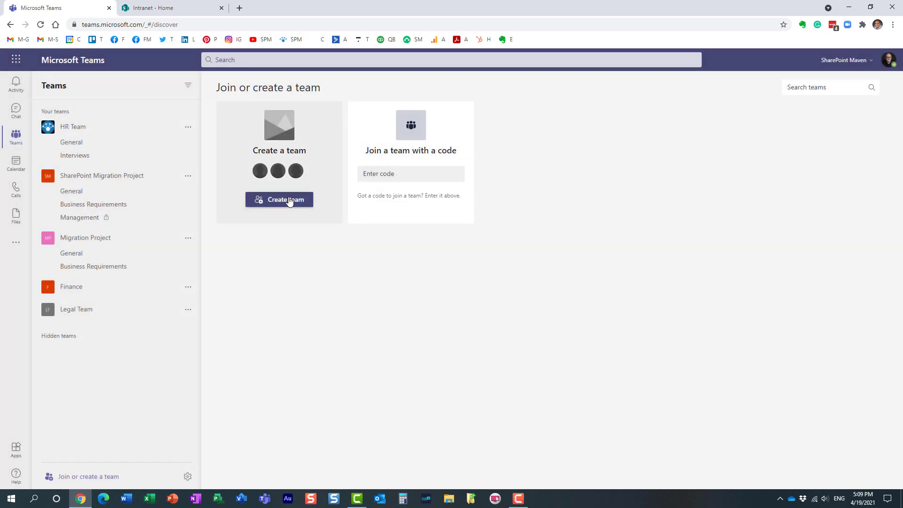
Step: Examine the channels and apps included in the Manage an Event team template, then close the preview
{"action": "left_click", "coordinate": [289, 200]}
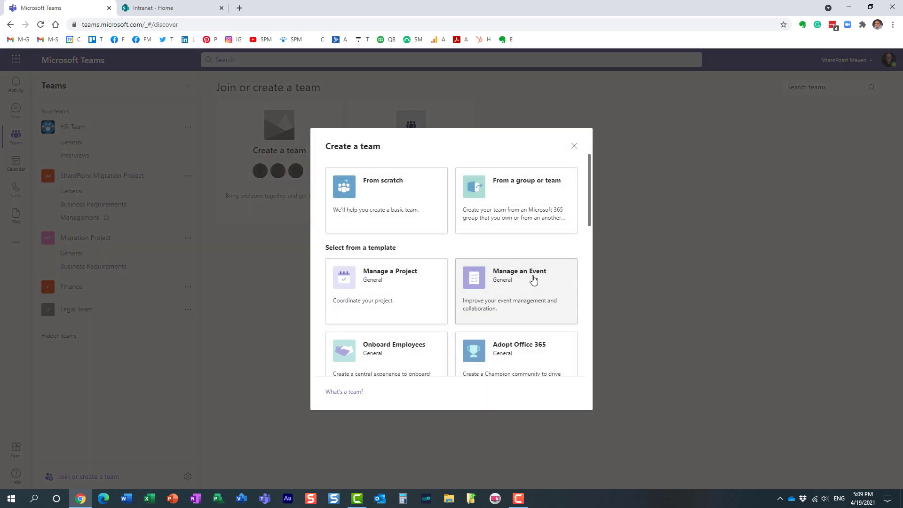
{"action": "left_click", "coordinate": [534, 281]}
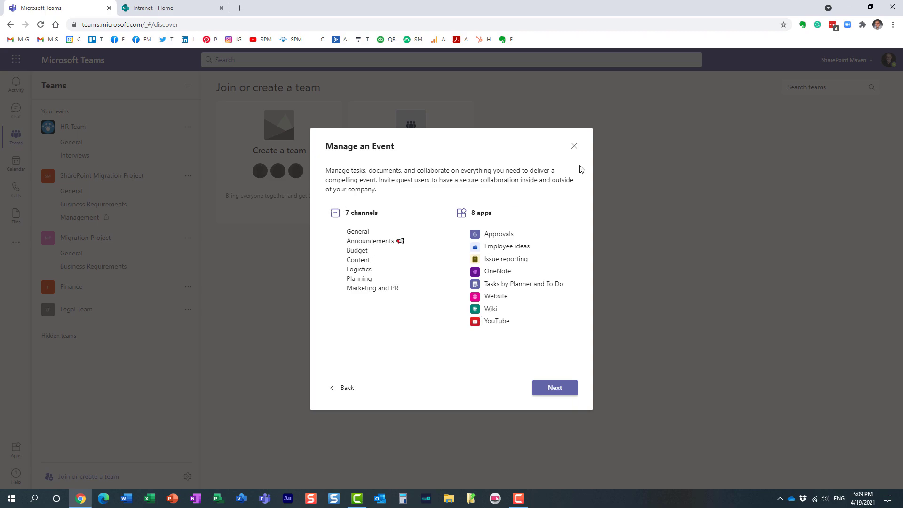
{"action": "left_click", "coordinate": [575, 148]}
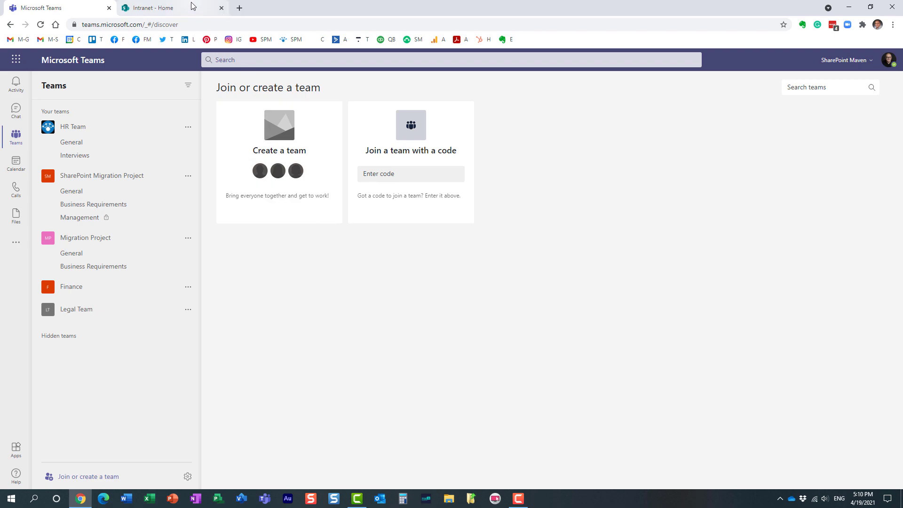
Step: Switch to the Microsoft Teams admin center through the Microsoft 365 admin center and open the team templates list
{"action": "left_click", "coordinate": [173, 10]}
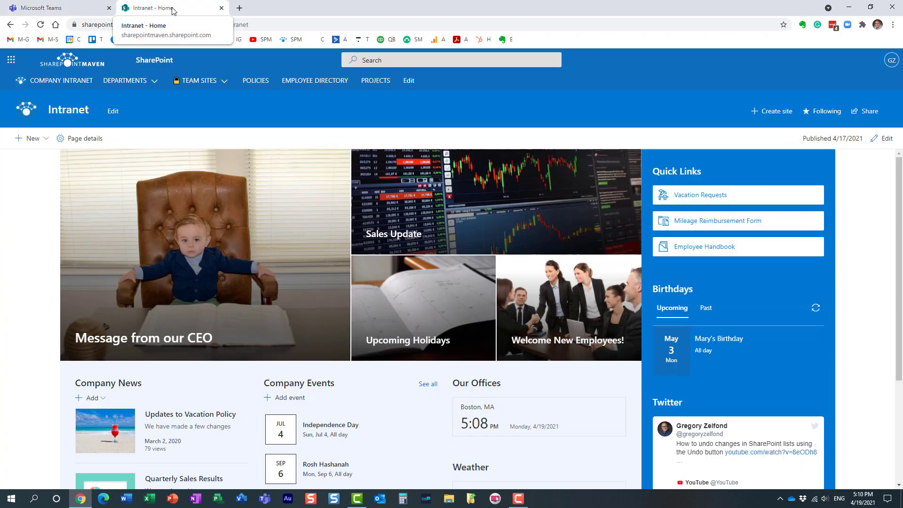
{"action": "left_click", "coordinate": [10, 59]}
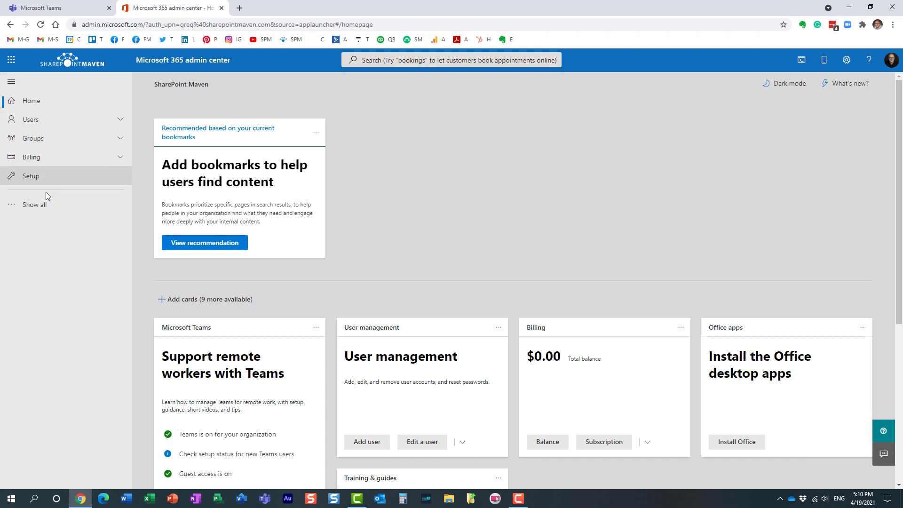
{"action": "left_click", "coordinate": [39, 205]}
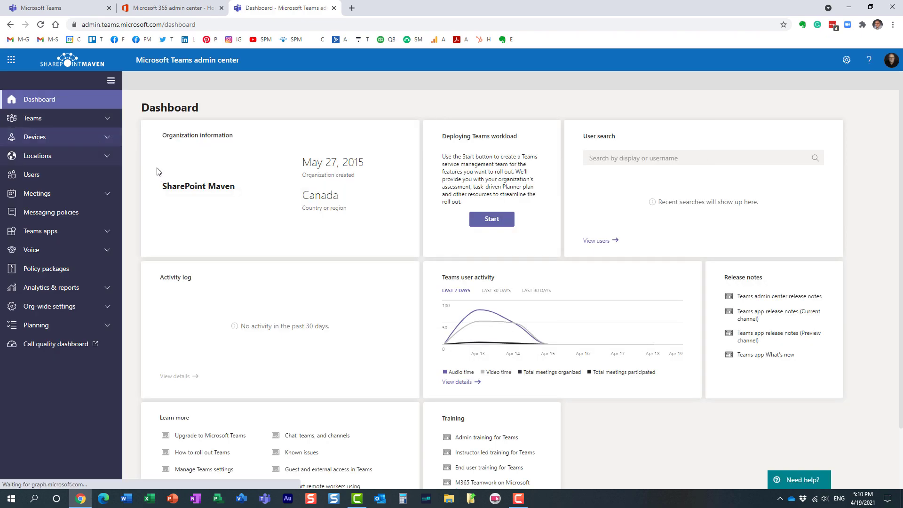
{"action": "left_click", "coordinate": [101, 121]}
{"action": "left_click", "coordinate": [62, 195]}
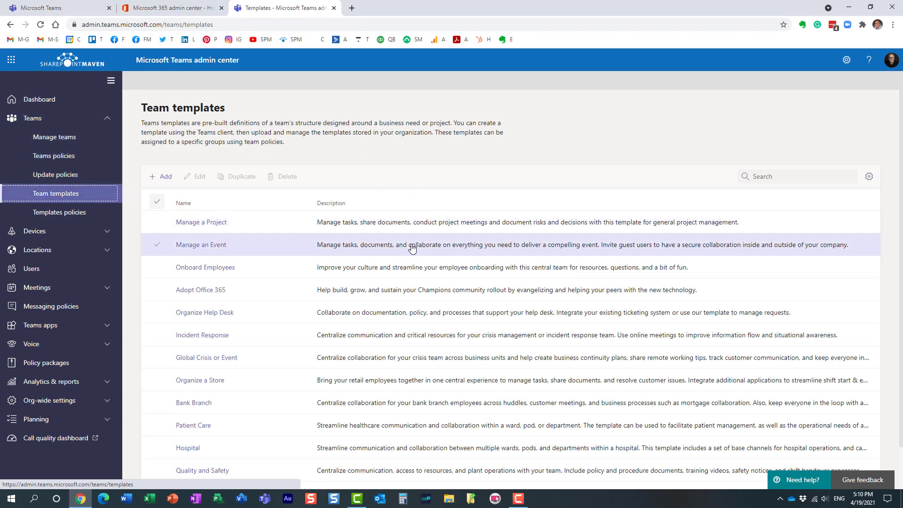
Step: Look over the names and descriptions of the existing team templates
{"action": "left_click", "coordinate": [269, 292]}
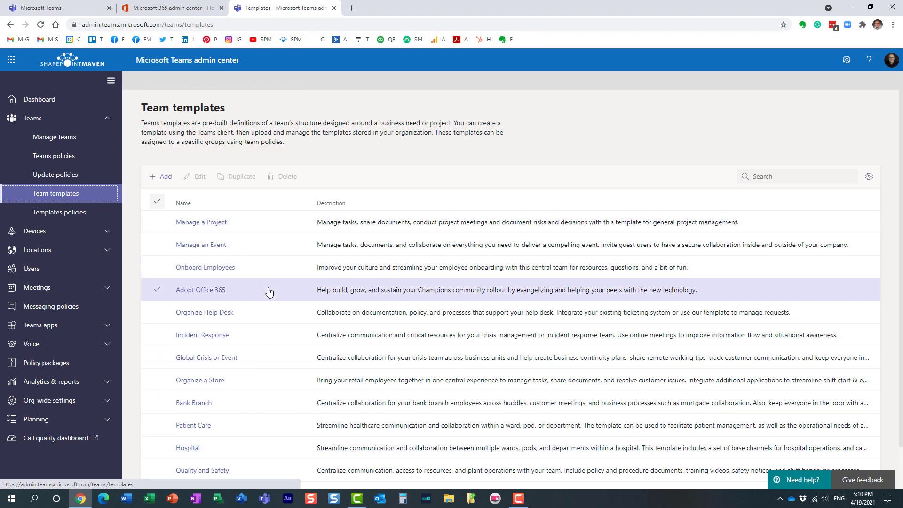
{"action": "scroll", "coordinate": [269, 292], "scroll_direction": "down", "scroll_amount": 1}
{"action": "key", "text": "Escape"}
{"action": "scroll", "coordinate": [272, 302], "scroll_direction": "up", "scroll_amount": 1}
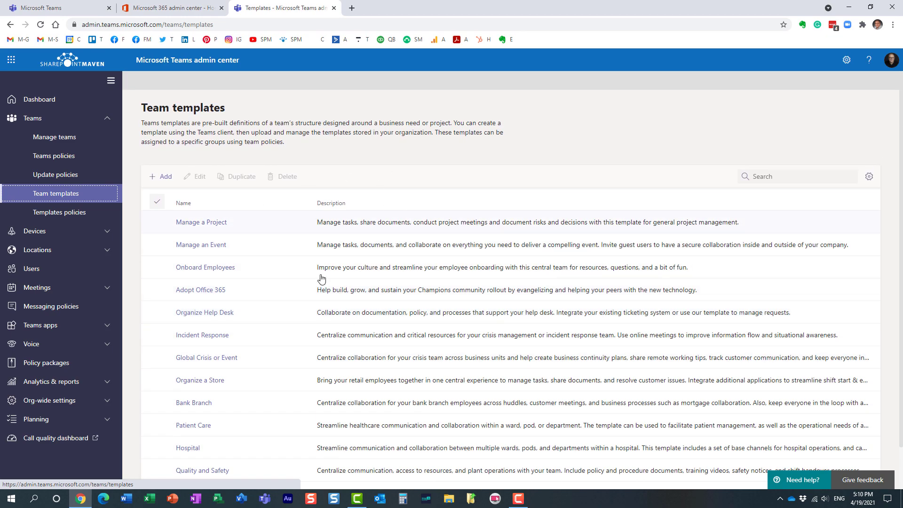
{"action": "left_click", "coordinate": [385, 240]}
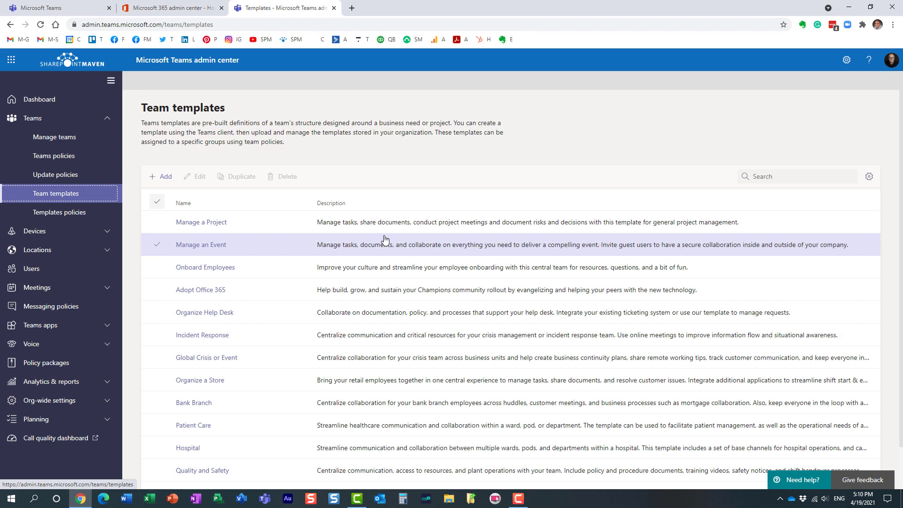
{"action": "left_click", "coordinate": [371, 242]}
{"action": "left_click", "coordinate": [318, 245]}
{"action": "left_click", "coordinate": [158, 224]}
{"action": "left_click", "coordinate": [157, 225]}
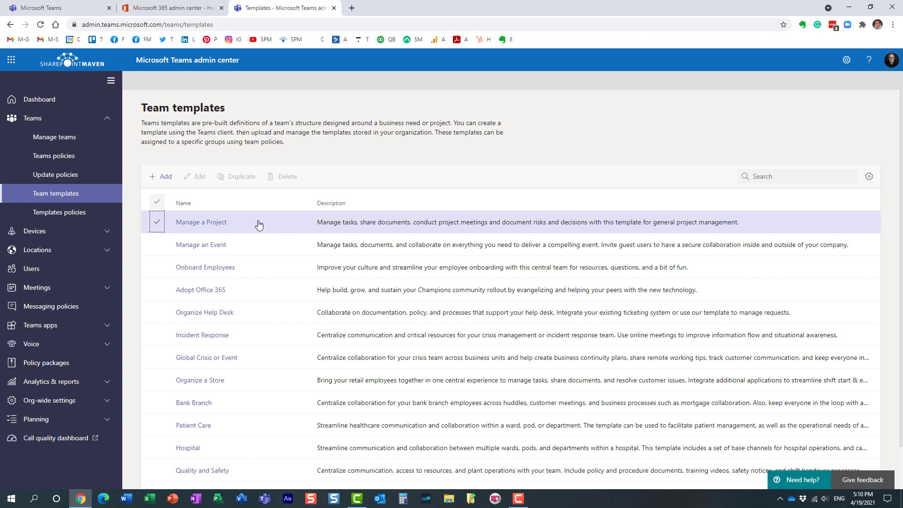
Step: Start adding a team template, using an existing template as the starting point
{"action": "left_click", "coordinate": [165, 178]}
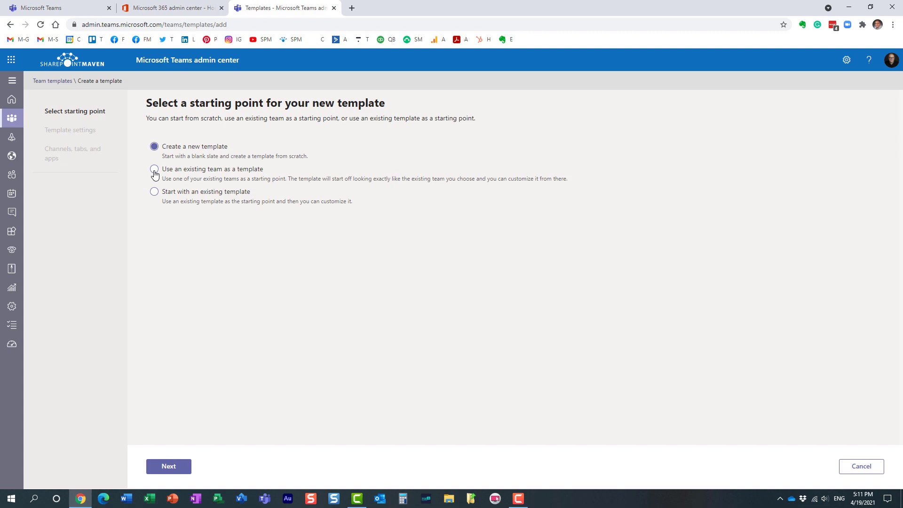
{"action": "left_click", "coordinate": [155, 170]}
{"action": "left_click", "coordinate": [154, 193]}
{"action": "left_click", "coordinate": [159, 149]}
{"action": "left_click", "coordinate": [154, 192]}
{"action": "left_click", "coordinate": [168, 467]}
Step: Choose the Manage a Project template as the base and continue to the template settings
{"action": "left_click", "coordinate": [277, 240]}
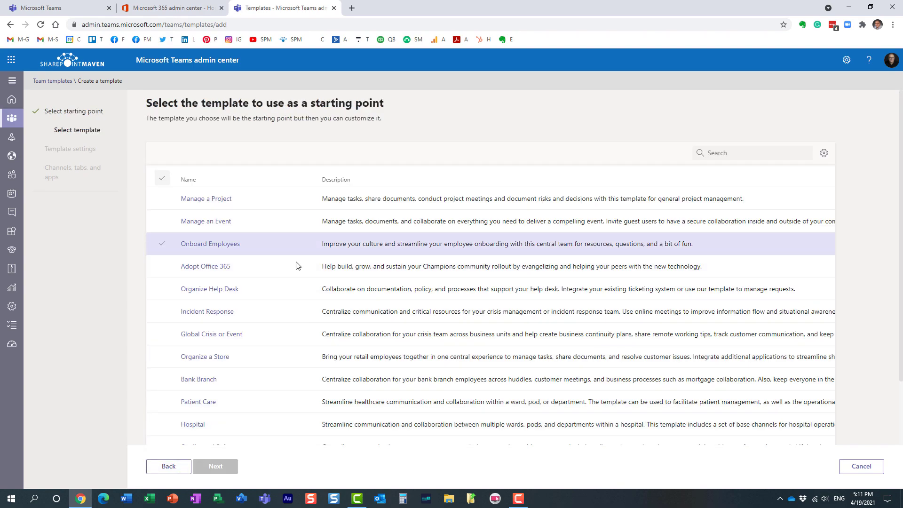
{"action": "left_click", "coordinate": [297, 265]}
{"action": "left_click", "coordinate": [163, 201]}
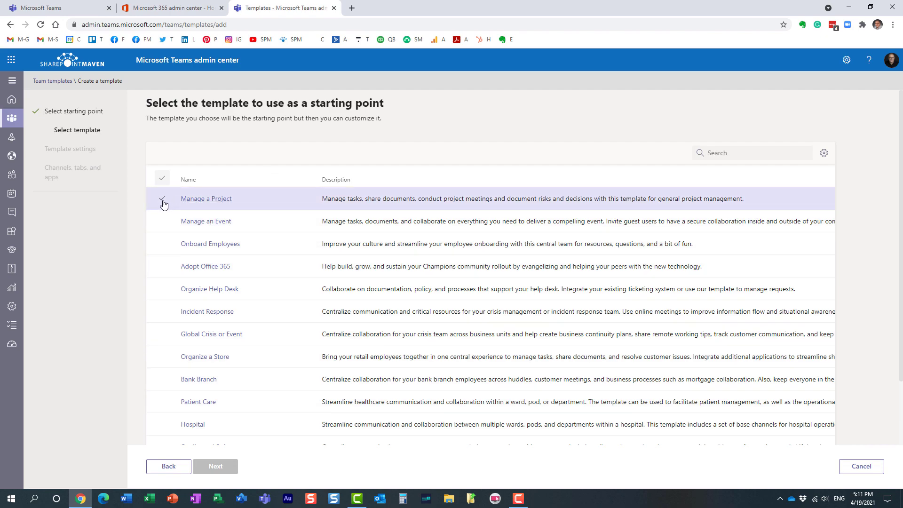
{"action": "left_click", "coordinate": [163, 203]}
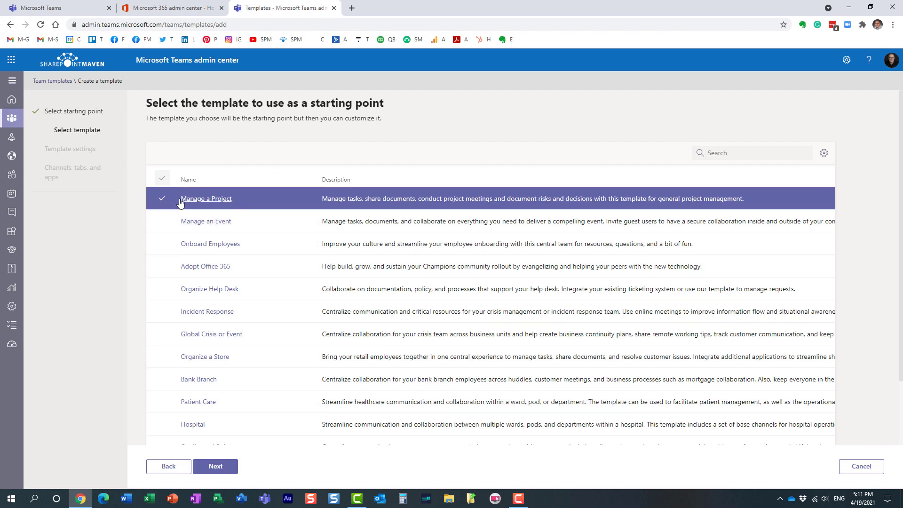
{"action": "left_click", "coordinate": [224, 471]}
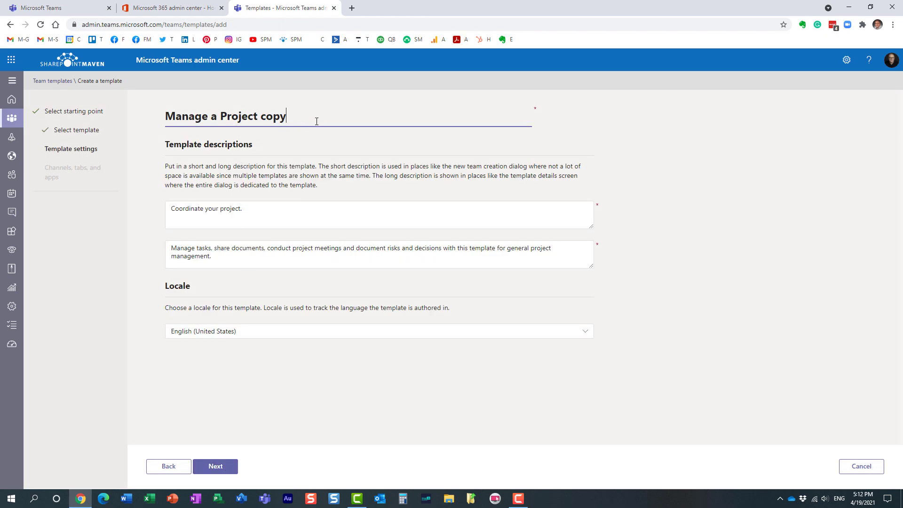
Step: Name the new template "Manage a Project - Custom" and continue to its channels, tabs and apps
{"action": "key", "text": "BackSpace"}
{"action": "key", "text": "BackSpace"}
{"action": "key", "text": "BackSpace"}
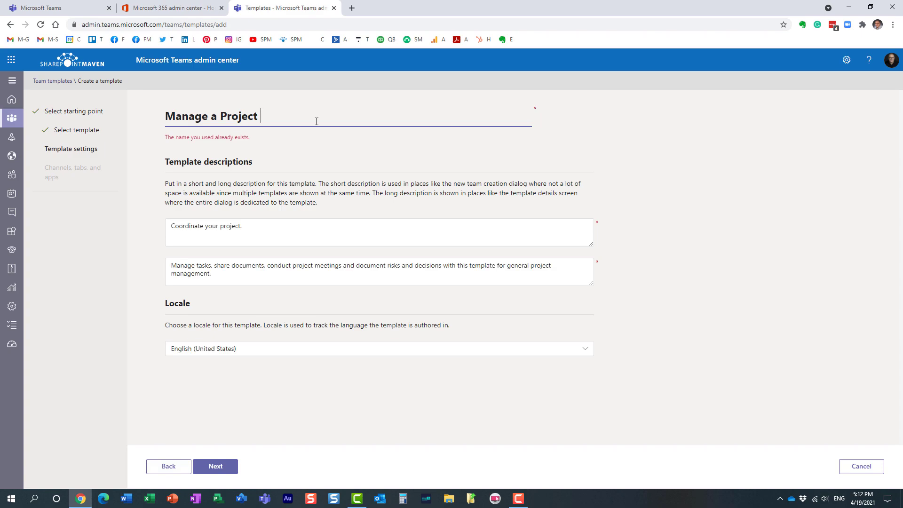
{"action": "type", "text": "- Cu"}
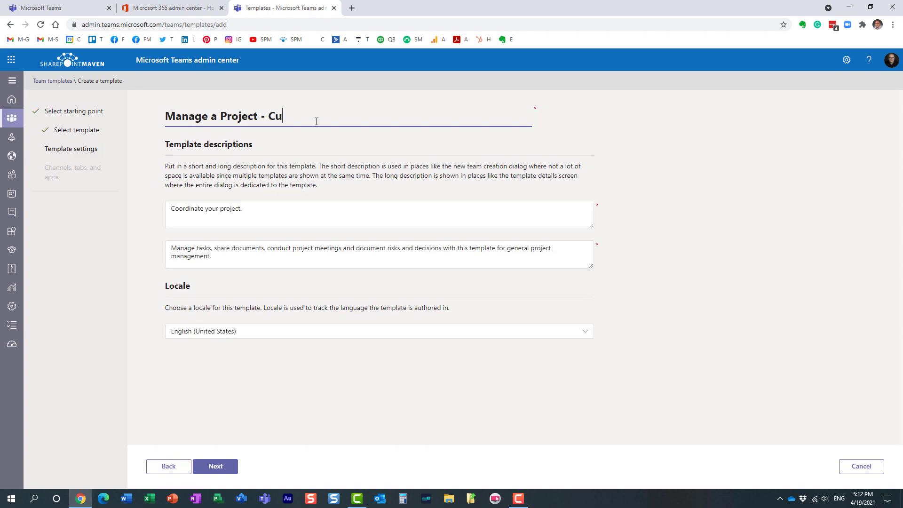
{"action": "type", "text": "stom"}
{"action": "left_click", "coordinate": [224, 468]}
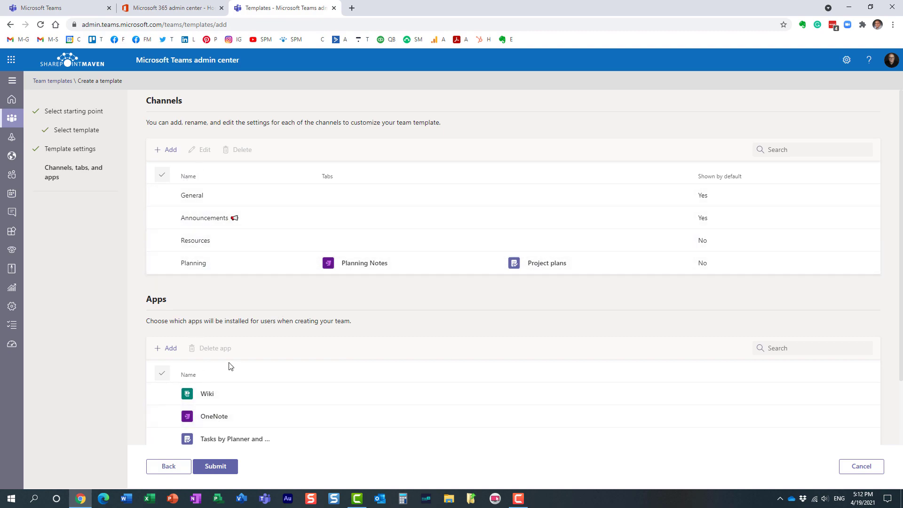
Step: Review the template's channels and apps, and delete the Resources channel
{"action": "scroll", "coordinate": [233, 363], "scroll_direction": "down", "scroll_amount": 2}
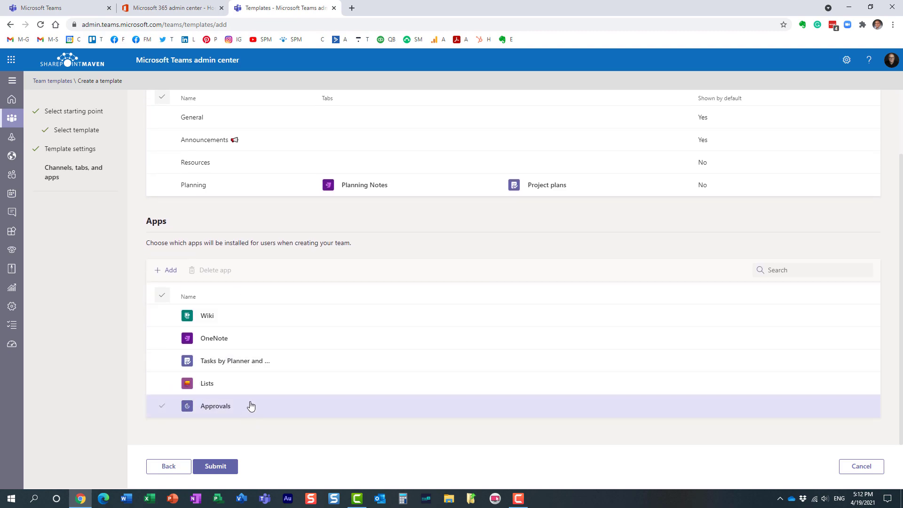
{"action": "scroll", "coordinate": [276, 398], "scroll_direction": "up", "scroll_amount": 2}
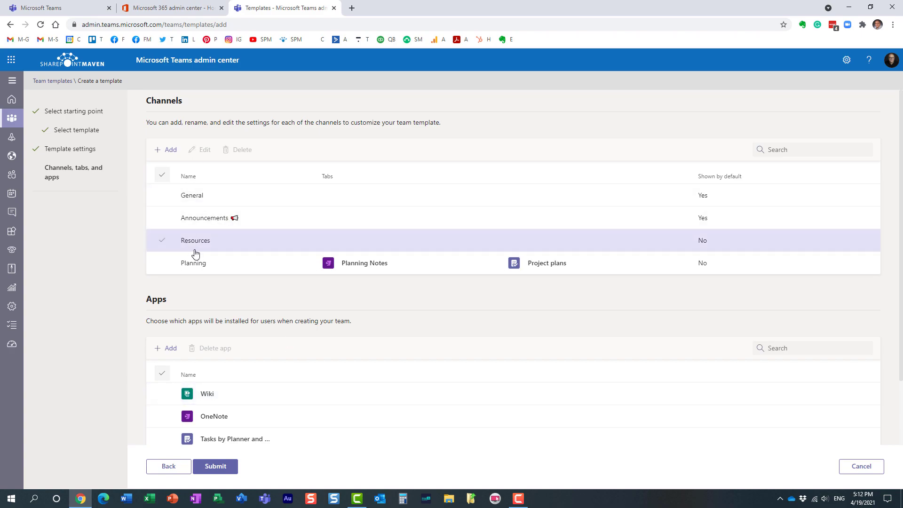
{"action": "left_click", "coordinate": [162, 241]}
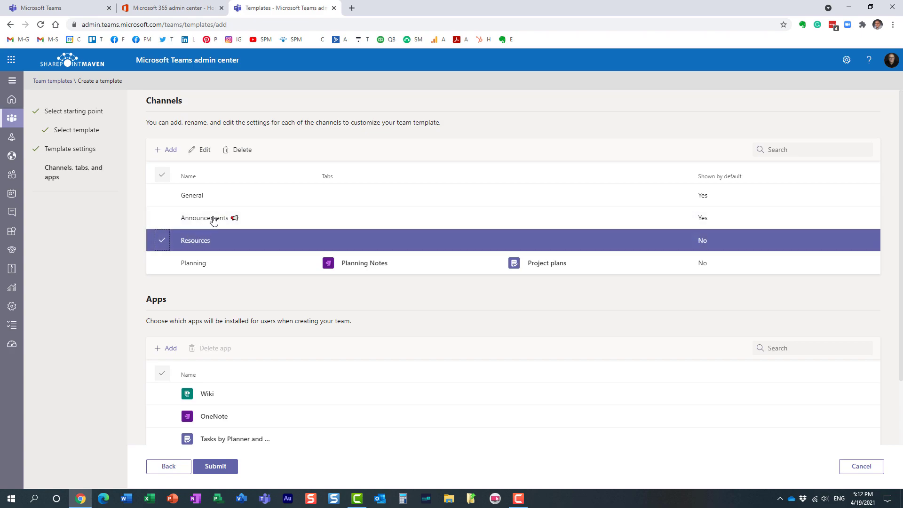
{"action": "left_click", "coordinate": [239, 150]}
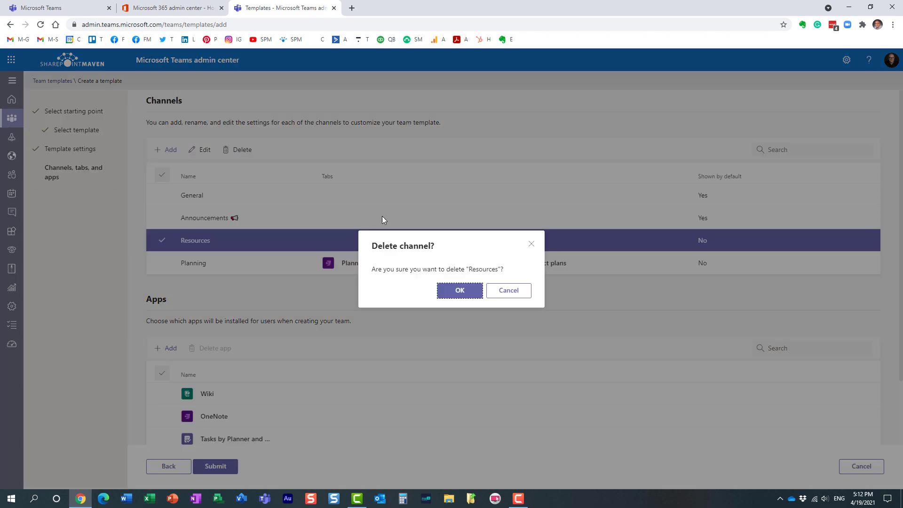
{"action": "left_click", "coordinate": [458, 287]}
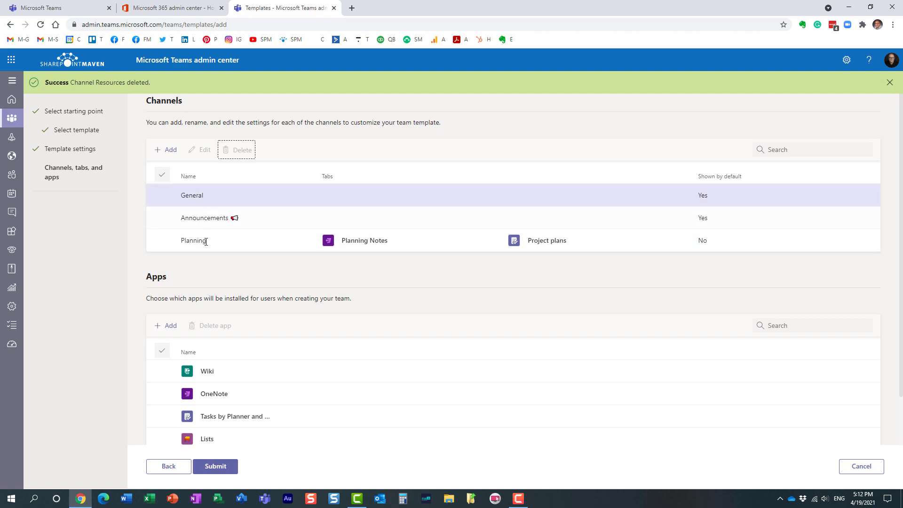
Step: Remove the Lists app from the template and submit the custom template
{"action": "scroll", "coordinate": [236, 397], "scroll_direction": "down", "scroll_amount": 2}
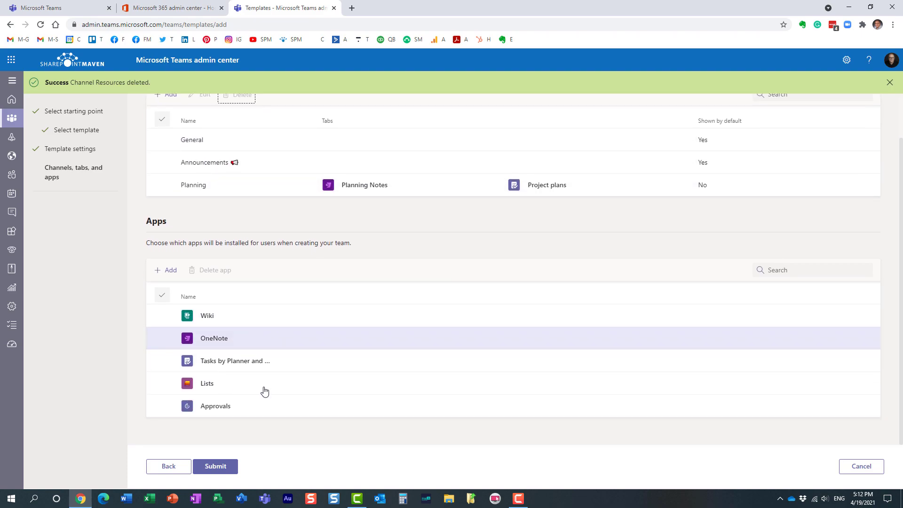
{"action": "left_click", "coordinate": [163, 384]}
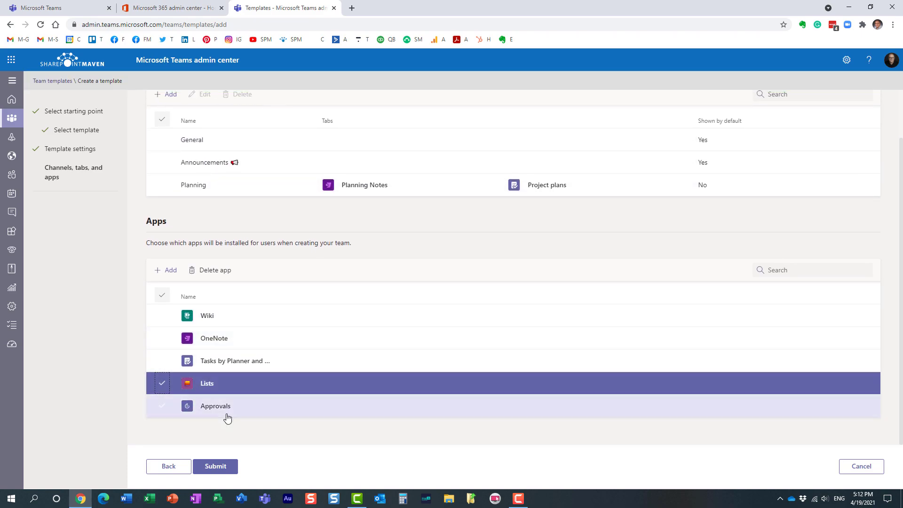
{"action": "left_click", "coordinate": [217, 272]}
{"action": "left_click", "coordinate": [455, 292]}
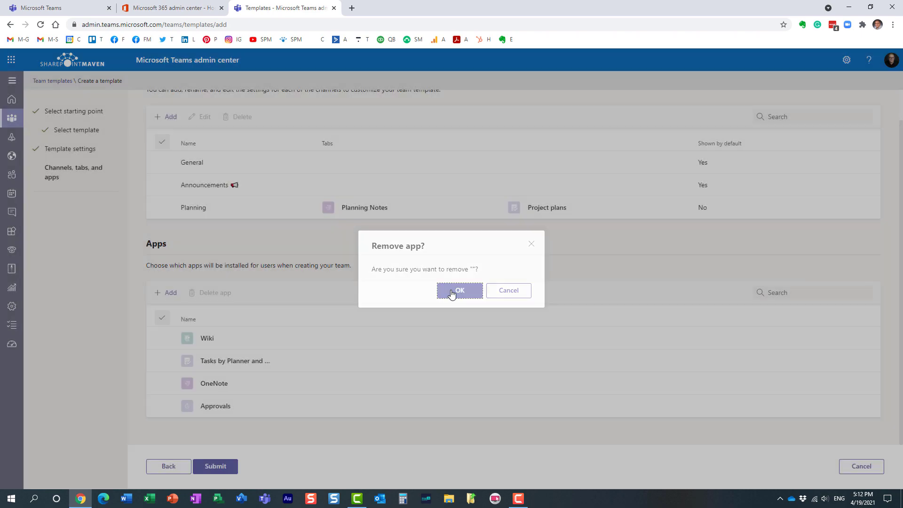
{"action": "scroll", "coordinate": [185, 185], "scroll_direction": "up", "scroll_amount": 1}
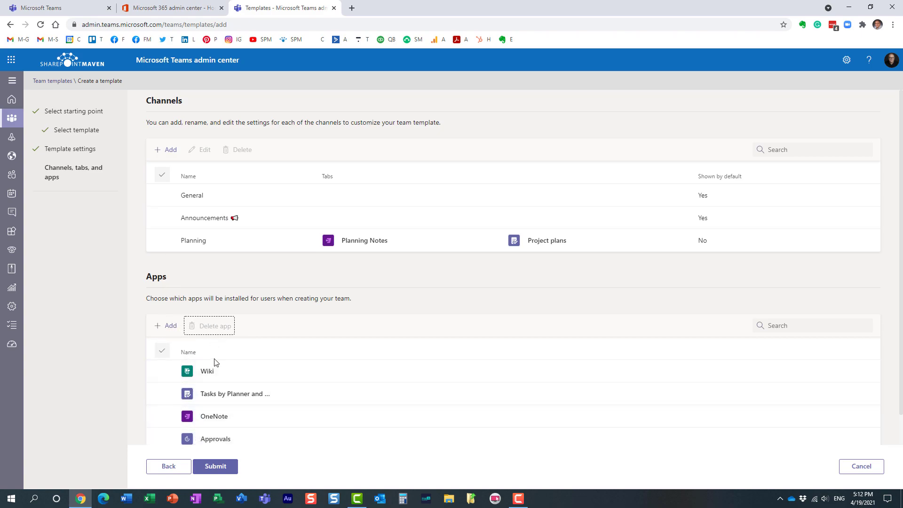
{"action": "left_click", "coordinate": [218, 470]}
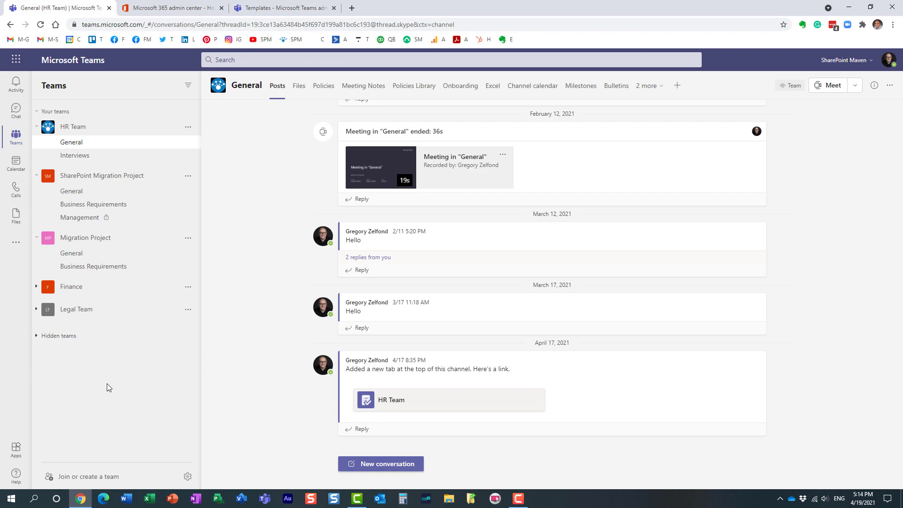
Step: Switch back to Microsoft Teams and open the template choices for creating a new team
{"action": "left_click", "coordinate": [104, 478]}
{"action": "left_click", "coordinate": [269, 201]}
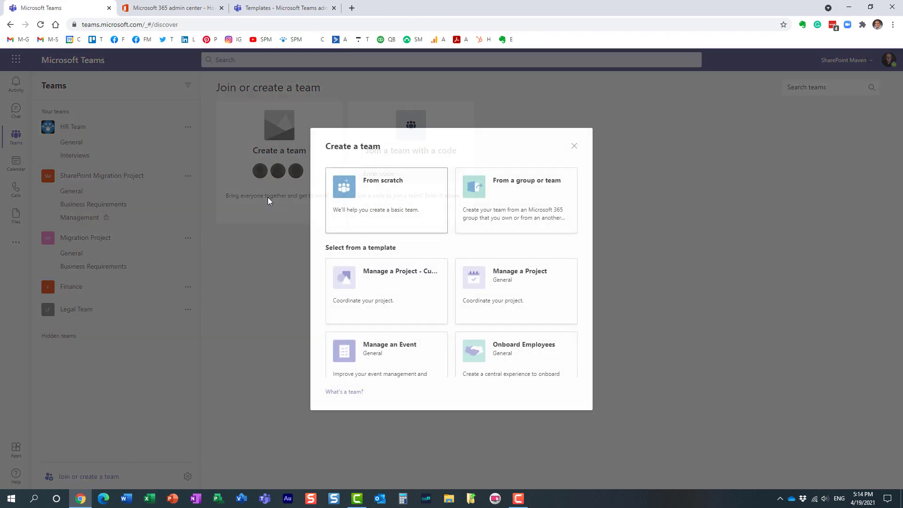